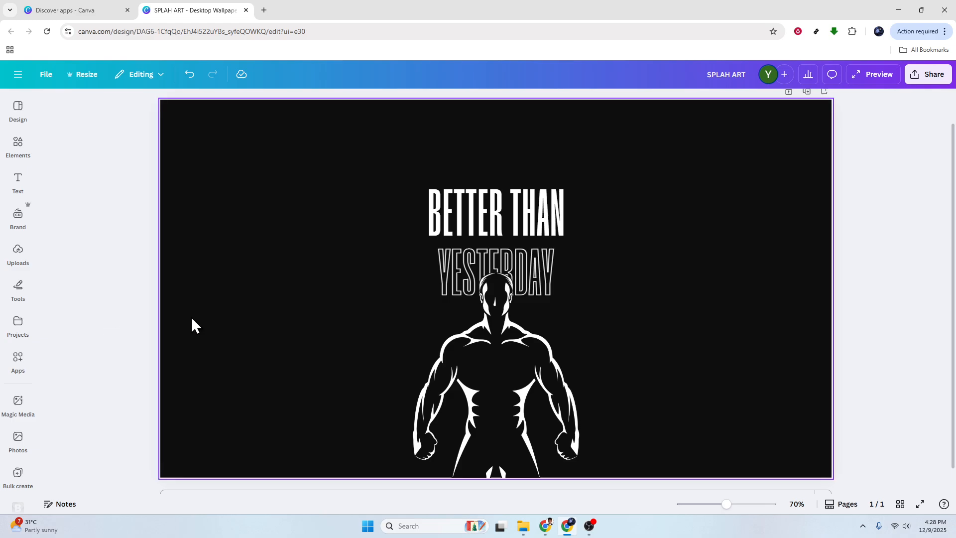
left_click(17, 112)
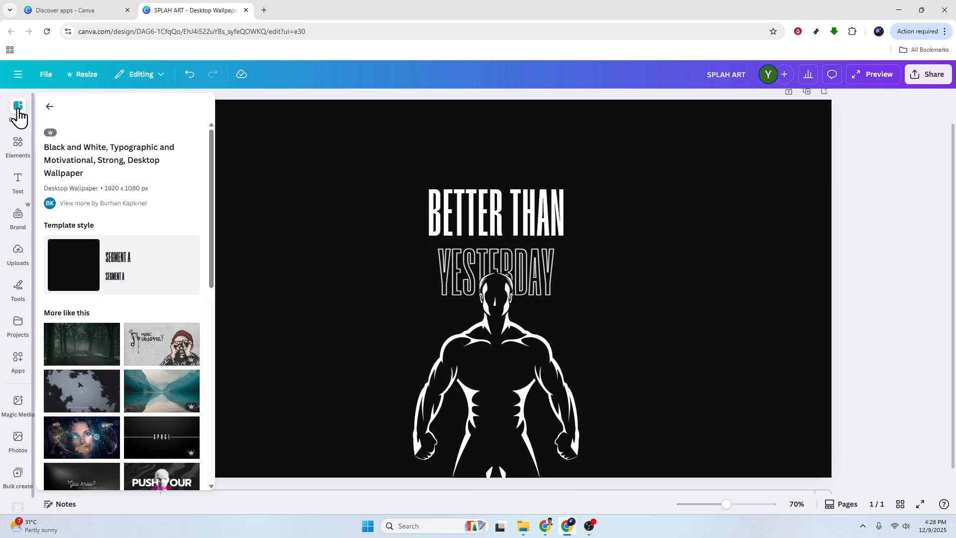
scroll(120, 352, "down", 3)
scroll(120, 349, "up", 2)
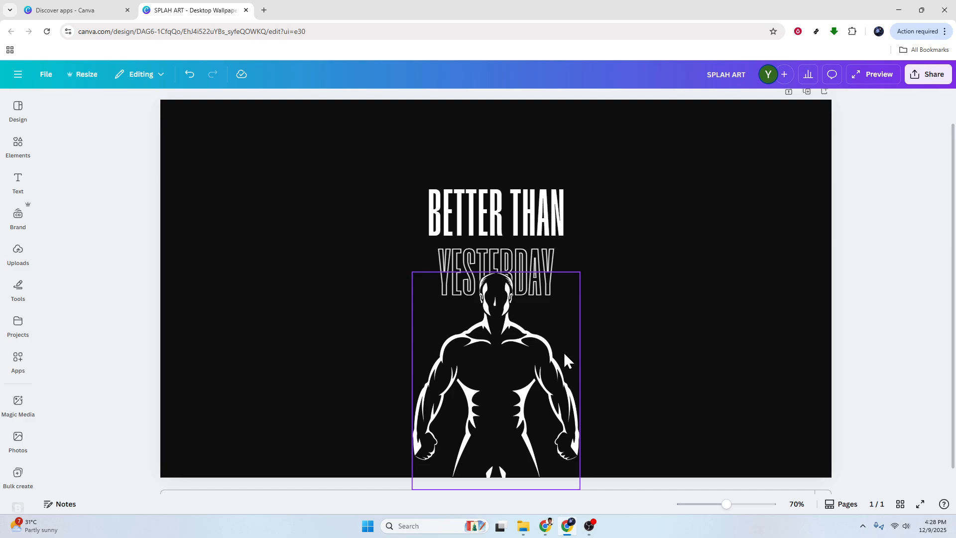
Step: Apply the Pulse add-on animation to the muscular silhouette figure and lower its intensity
left_click(508, 365)
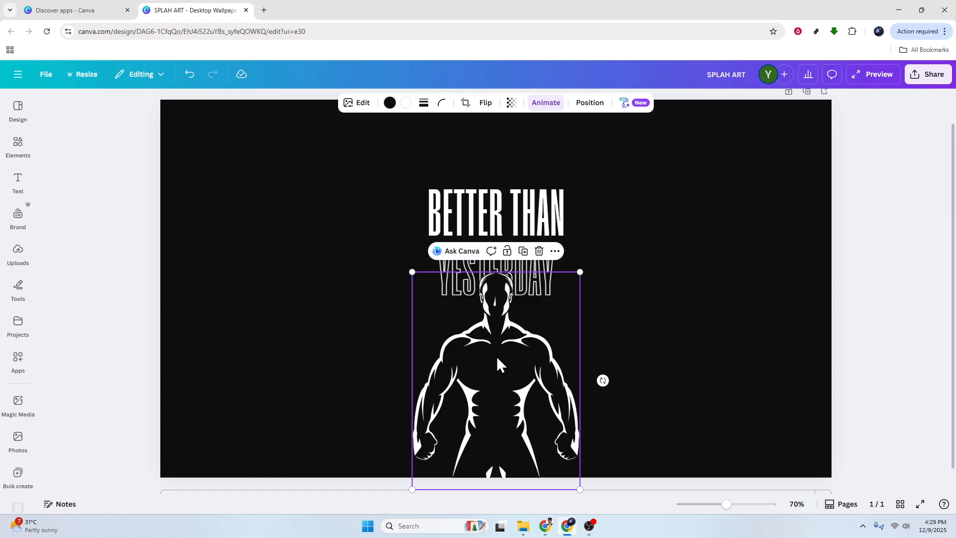
left_click(546, 103)
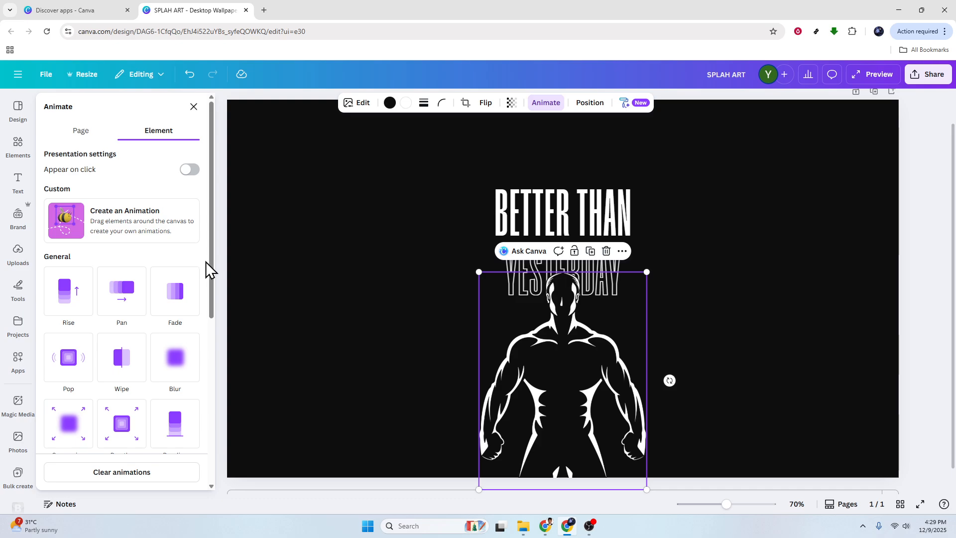
scroll(214, 275, "down", 1)
scroll(199, 261, "down", 3)
scroll(87, 175, "up", 1)
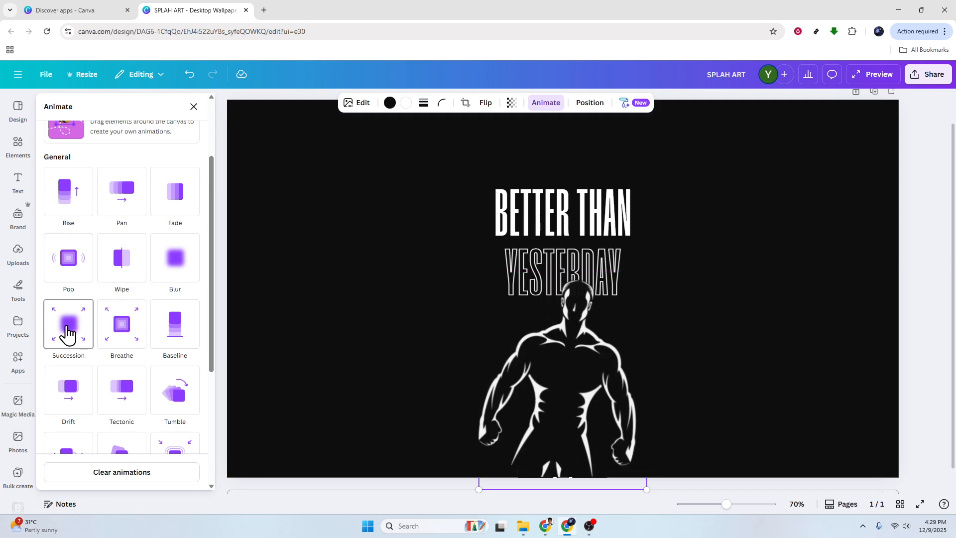
scroll(68, 335, "down", 1)
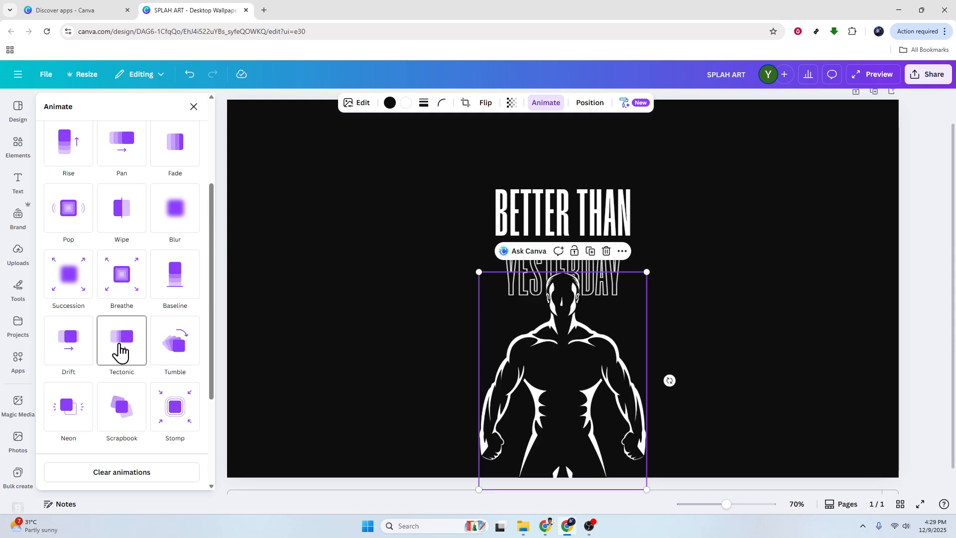
scroll(169, 359, "down", 2)
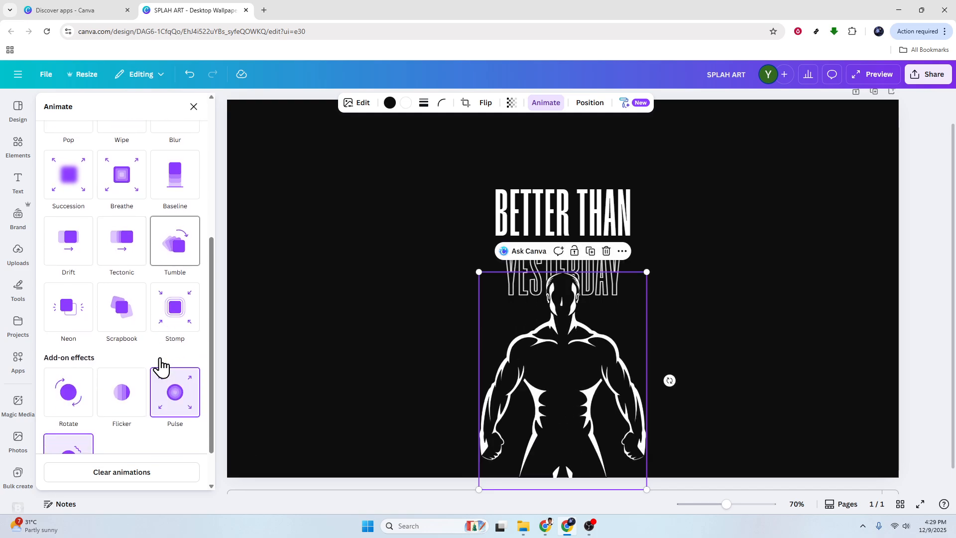
scroll(178, 337, "down", 1)
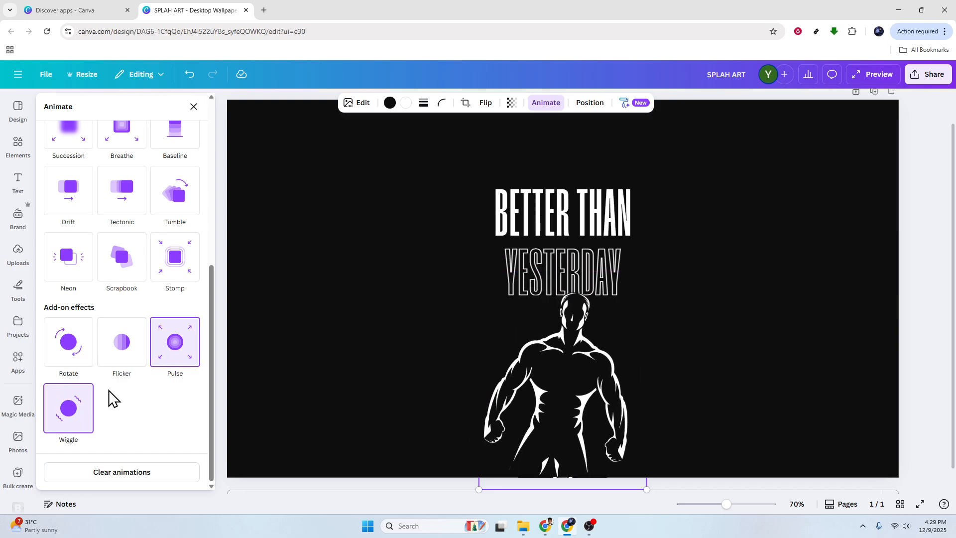
left_click(175, 349)
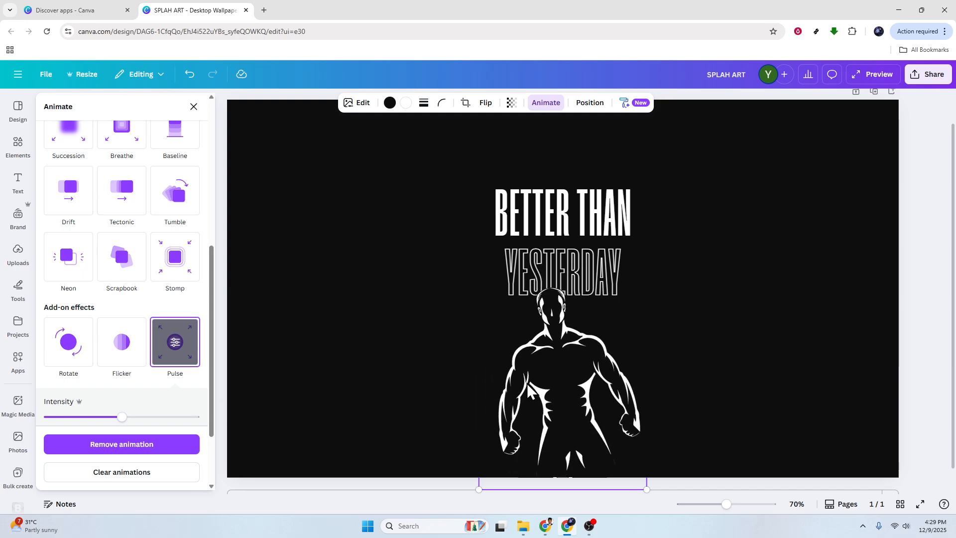
left_click_drag(123, 415, 88, 418)
Step: Create a custom motion path animation by dragging the silhouette figure in a wavy path across the canvas
scroll(213, 335, "up", 10)
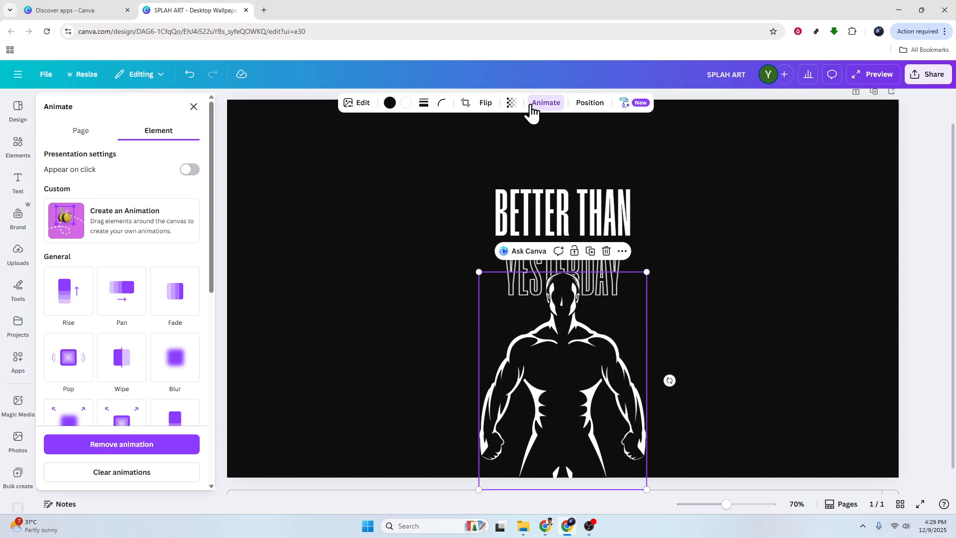
left_click(121, 223)
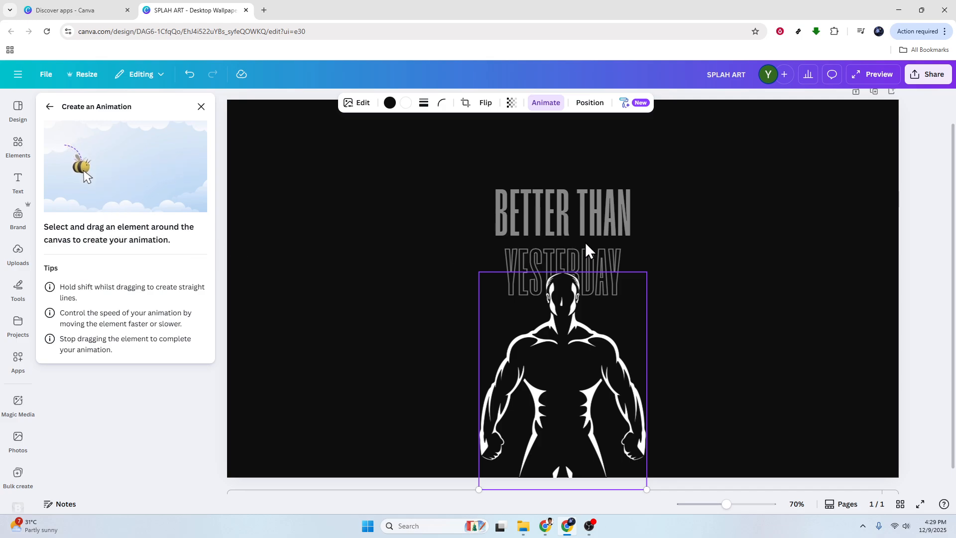
mouse_move(568, 368)
left_mouse_down()
mouse_move(395, 323)
mouse_move(354, 266)
mouse_move(317, 240)
mouse_move(308, 266)
mouse_move(344, 333)
mouse_move(446, 369)
mouse_move(718, 353)
mouse_move(747, 318)
mouse_move(762, 264)
left_mouse_up()
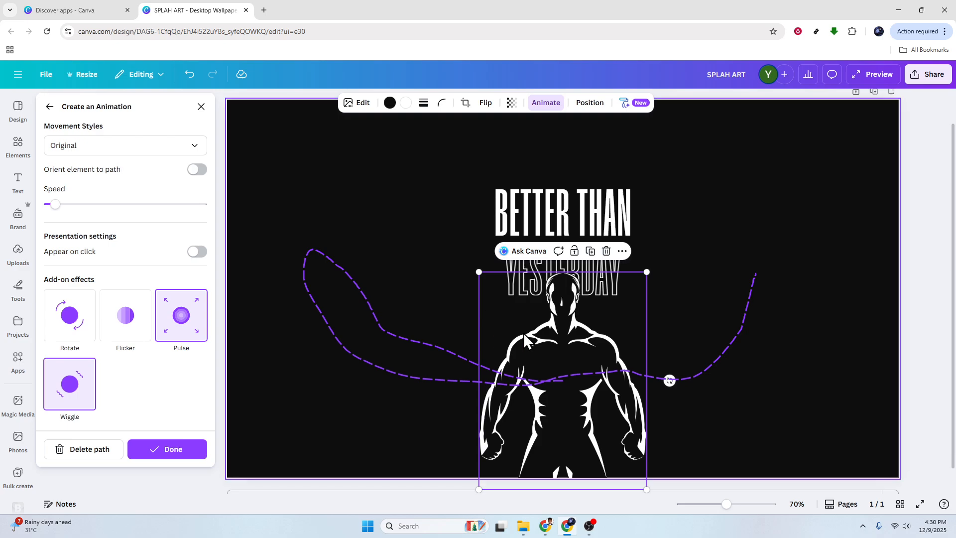
Step: Show the element timing track for the silhouette figure
right_click(549, 345)
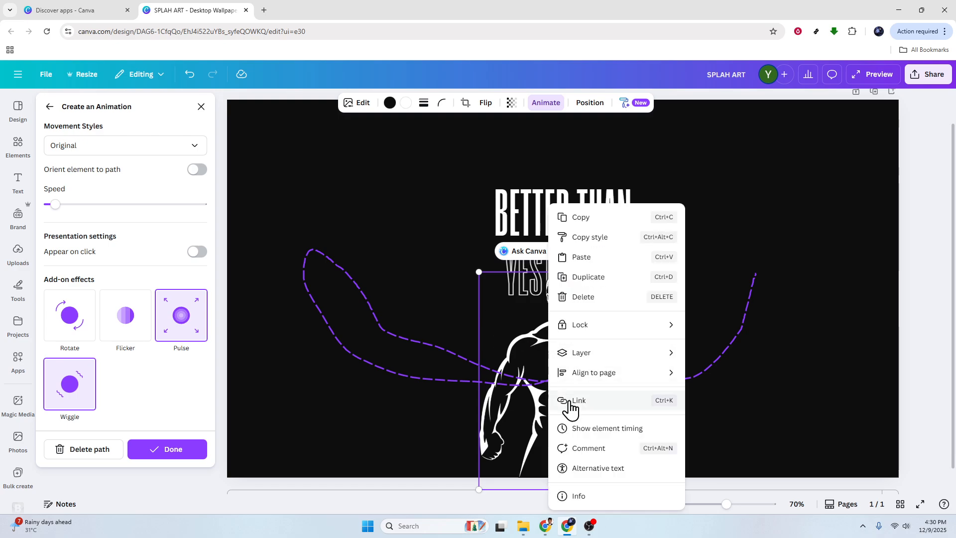
left_click(607, 430)
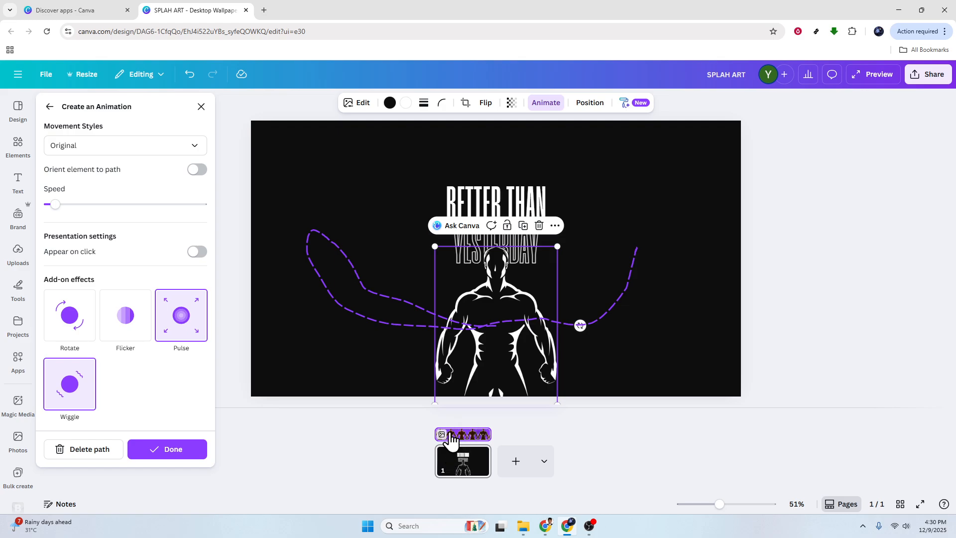
mouse_move(435, 433)
left_mouse_down()
mouse_move(490, 437)
mouse_move(437, 435)
left_mouse_up()
left_click(594, 438)
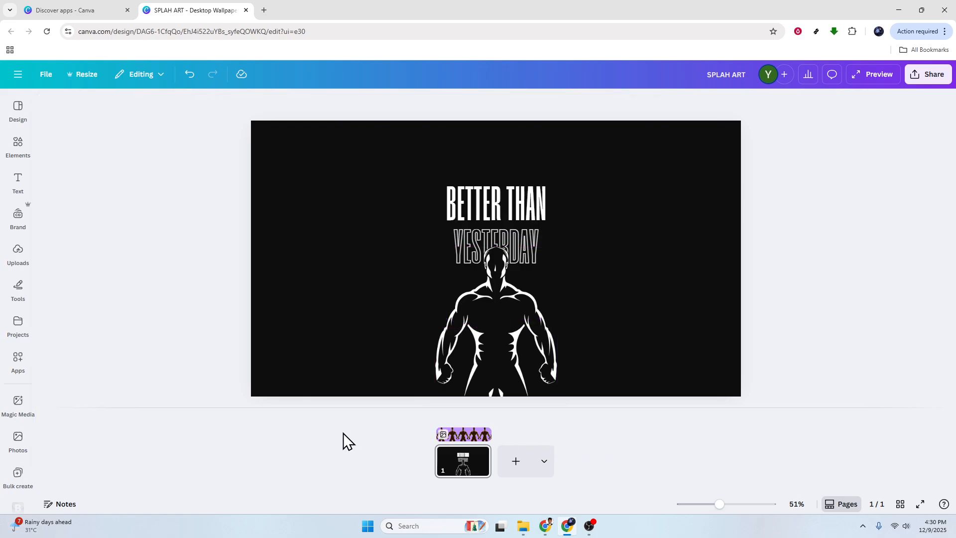
Step: Reopen the figure's custom motion animation and confirm it as done
left_click(495, 335)
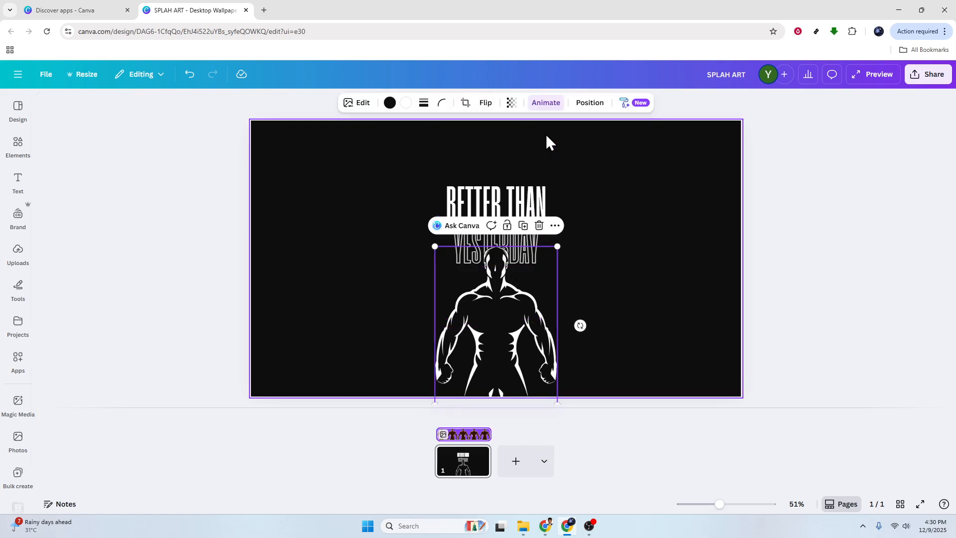
left_click(543, 104)
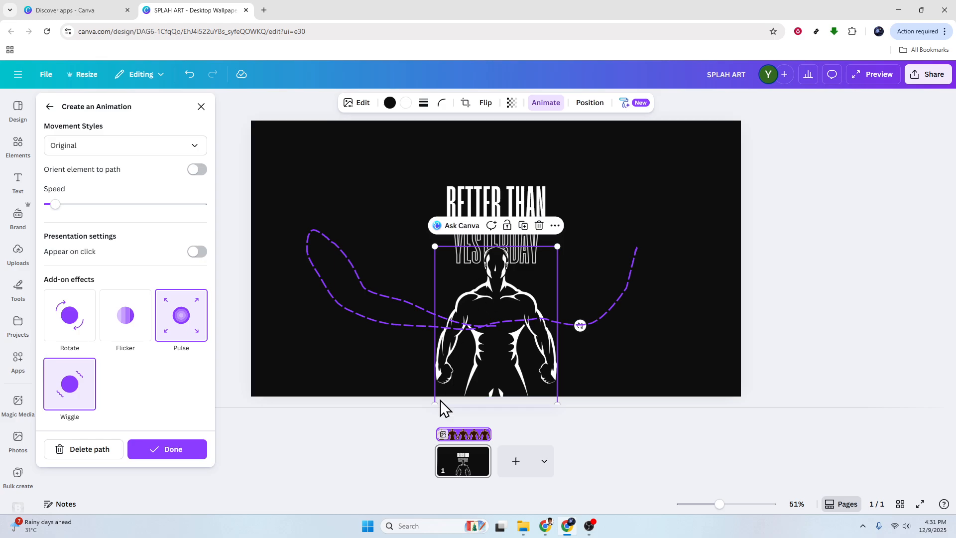
left_click(188, 455)
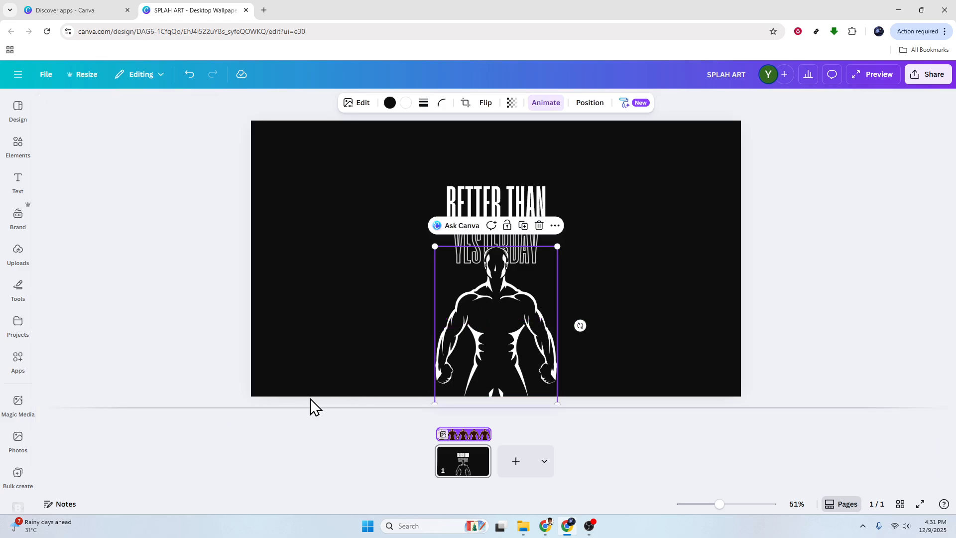
Step: Apply the Typewriter animation to the 'BETTER THAN' heading
left_click(526, 208)
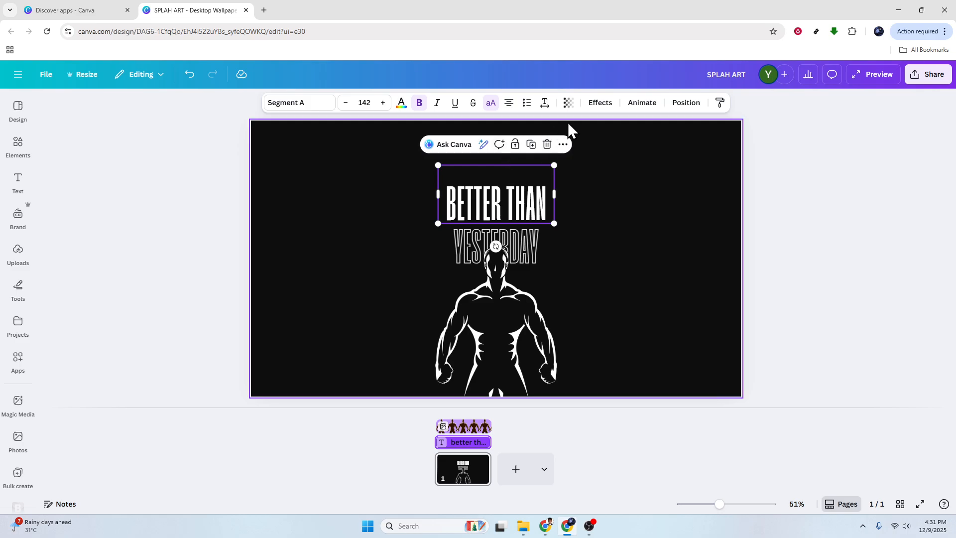
left_click(633, 106)
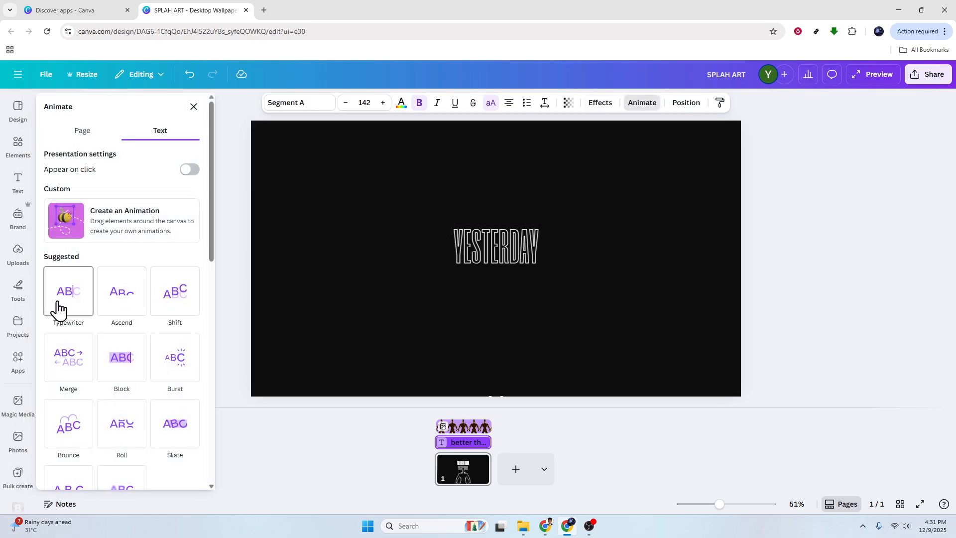
left_click(75, 306)
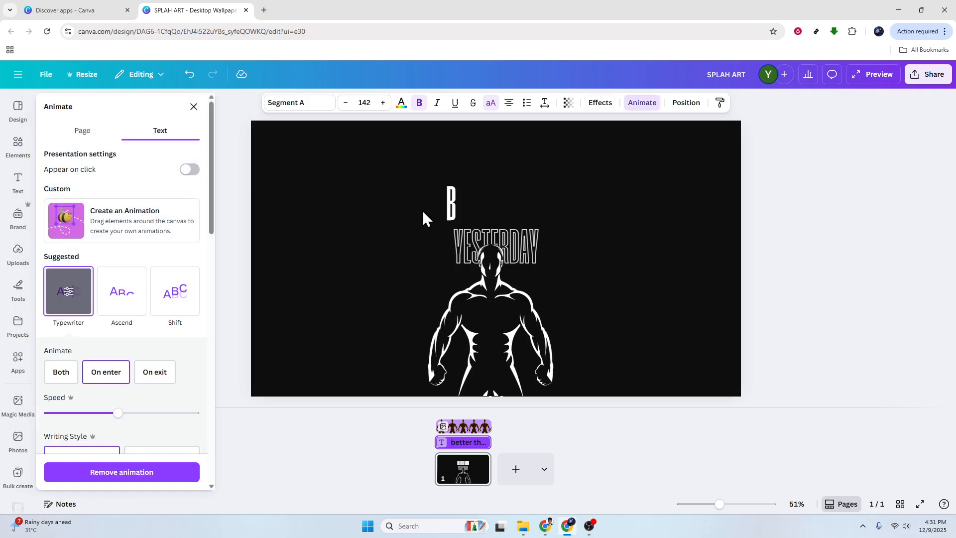
Step: Apply the Ascend animation to the 'YESTERDAY' text
left_click(531, 239)
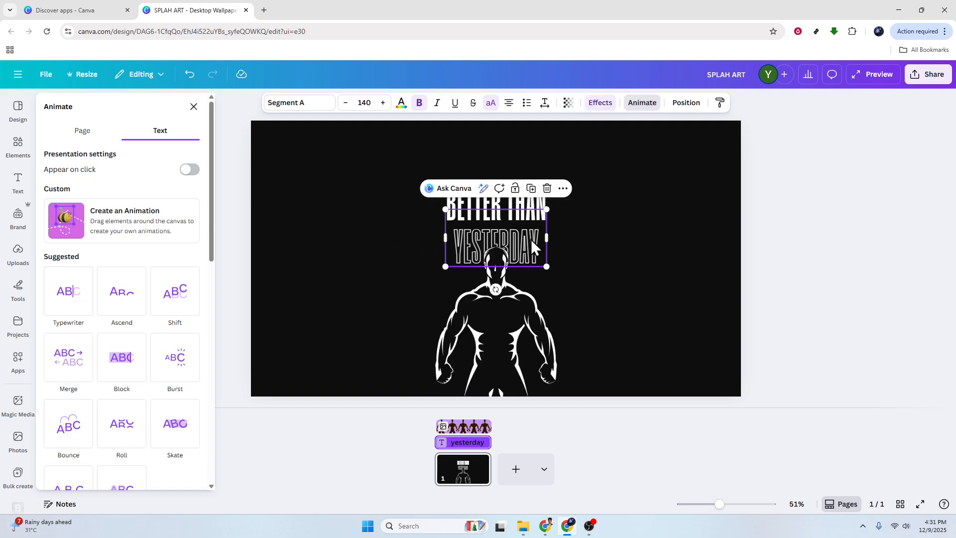
left_click(642, 102)
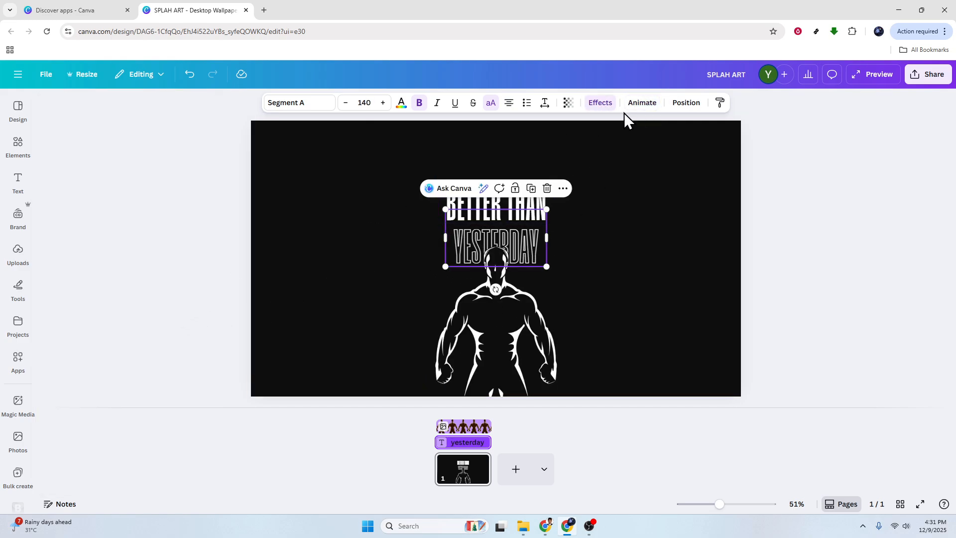
left_click(642, 104)
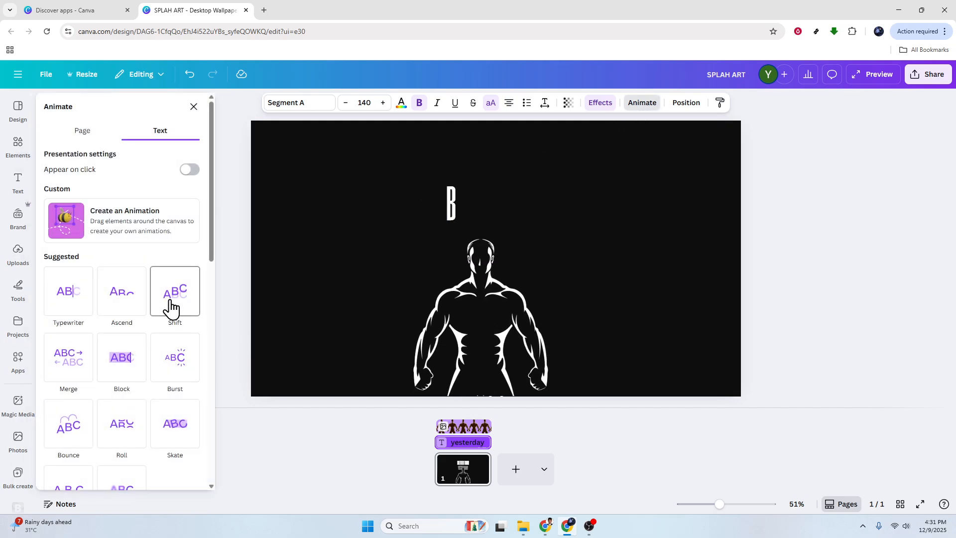
left_click(137, 301)
left_click(283, 433)
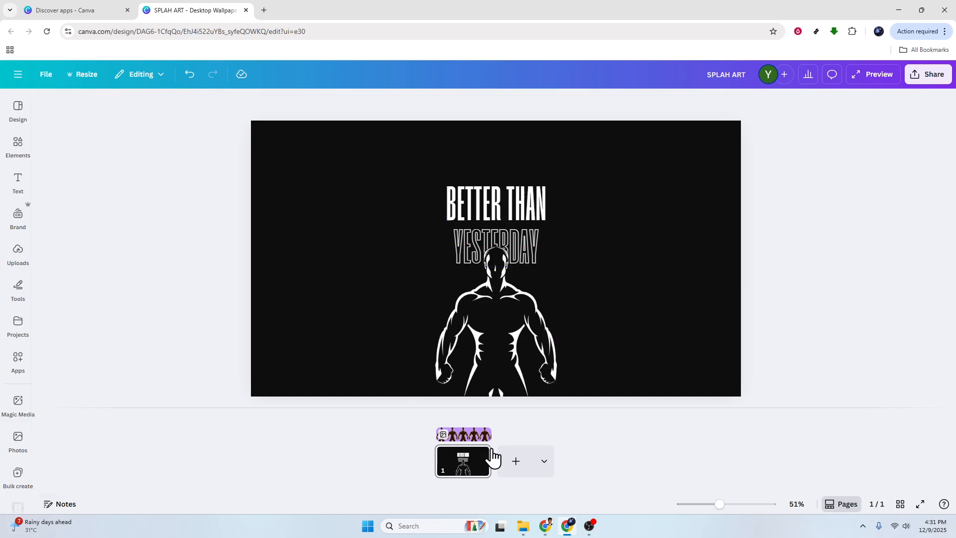
Step: Add a second page and paste a copy of the silhouette figure onto it, placed slightly higher
left_click(516, 462)
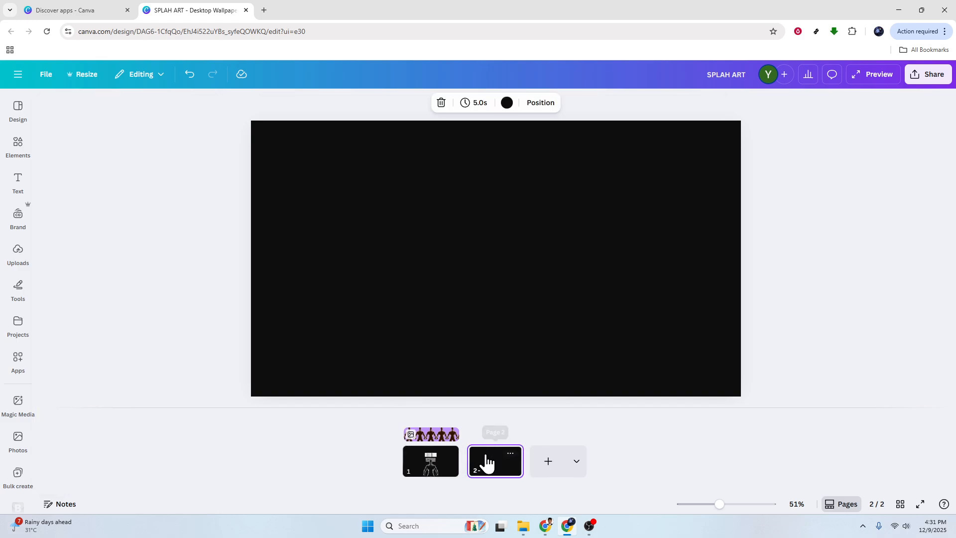
left_click(432, 463)
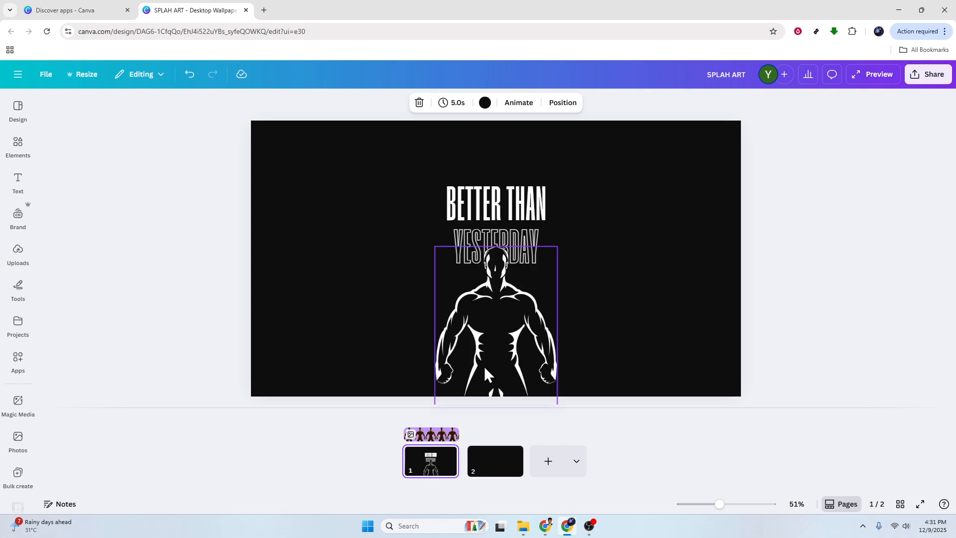
left_click(503, 341)
left_click(495, 475)
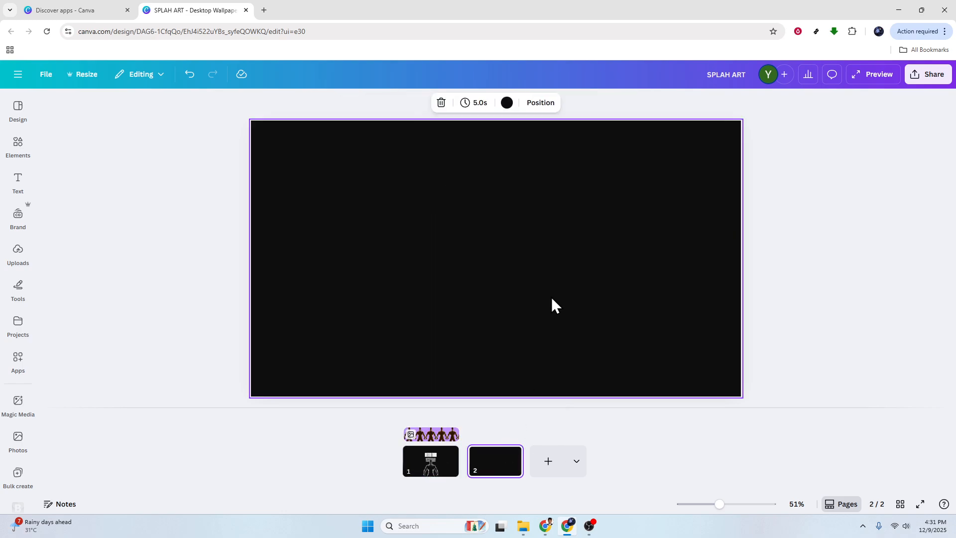
key("ctrl+v")
left_click_drag(507, 324, 508, 259)
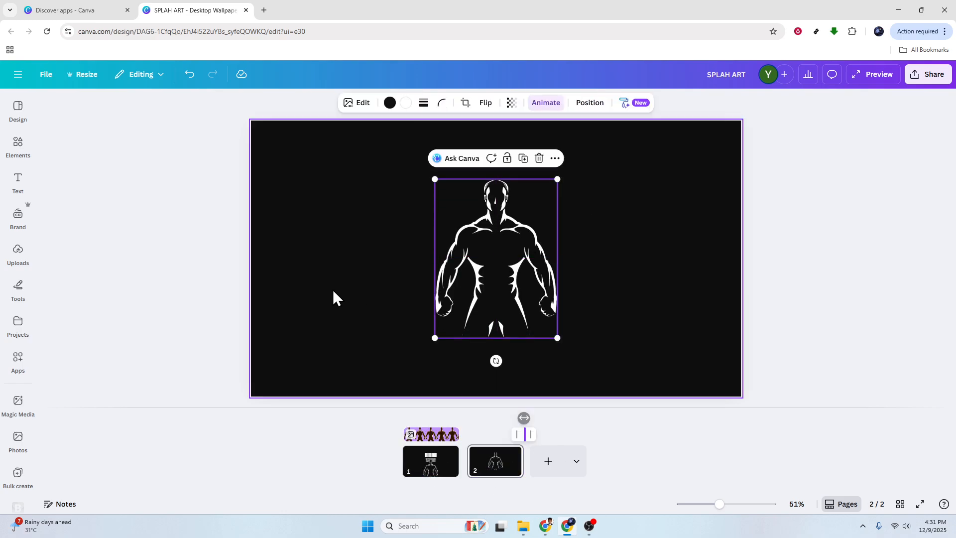
left_click(322, 424)
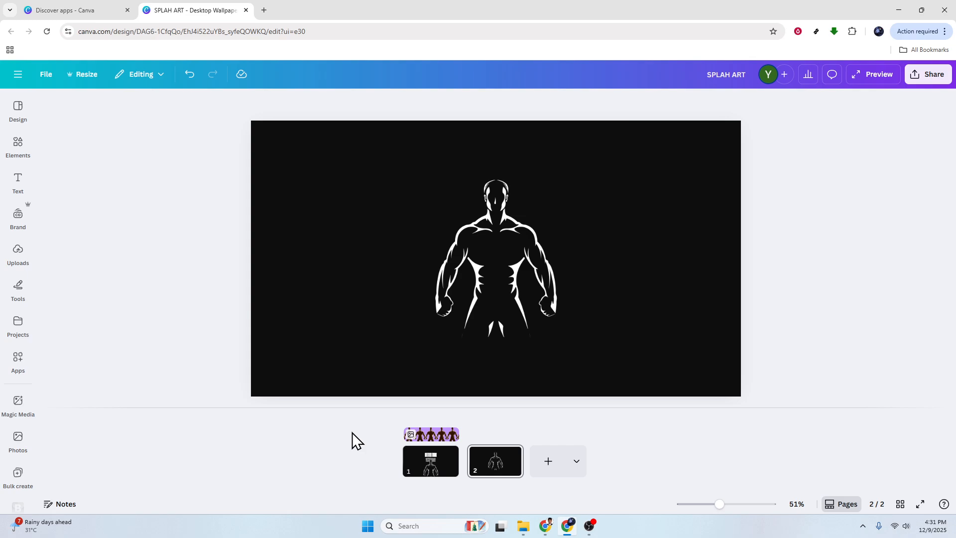
Step: Set a Match & Move transition between page 1 and page 2
left_click(463, 469)
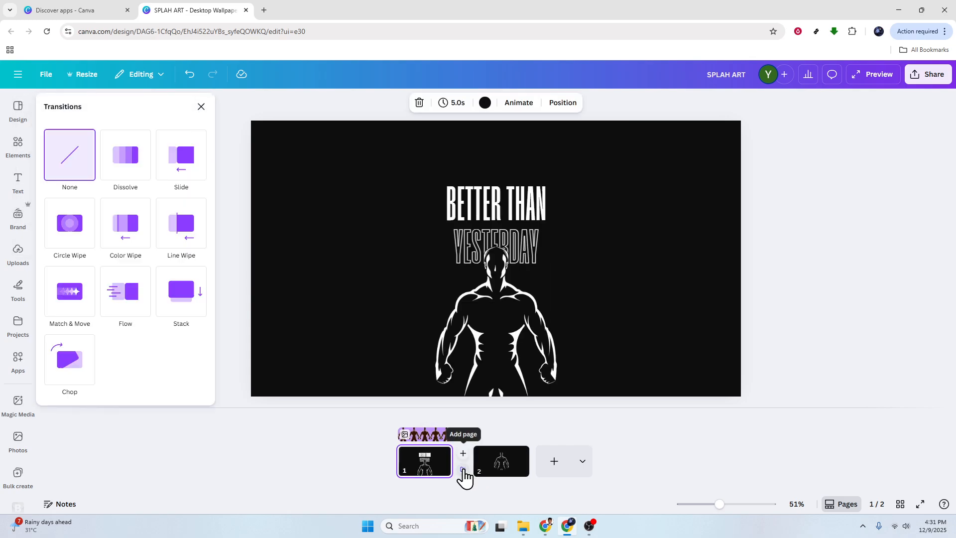
left_click(72, 302)
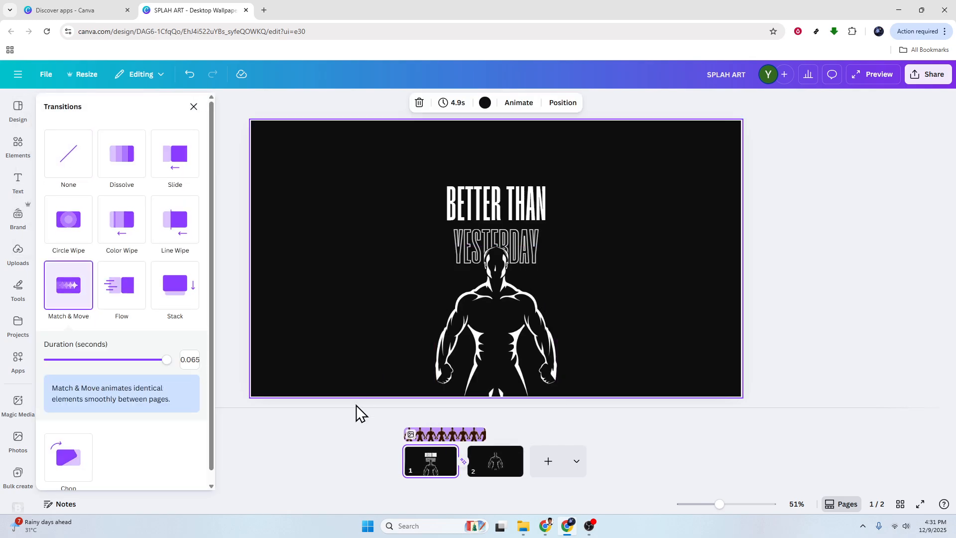
left_click(344, 435)
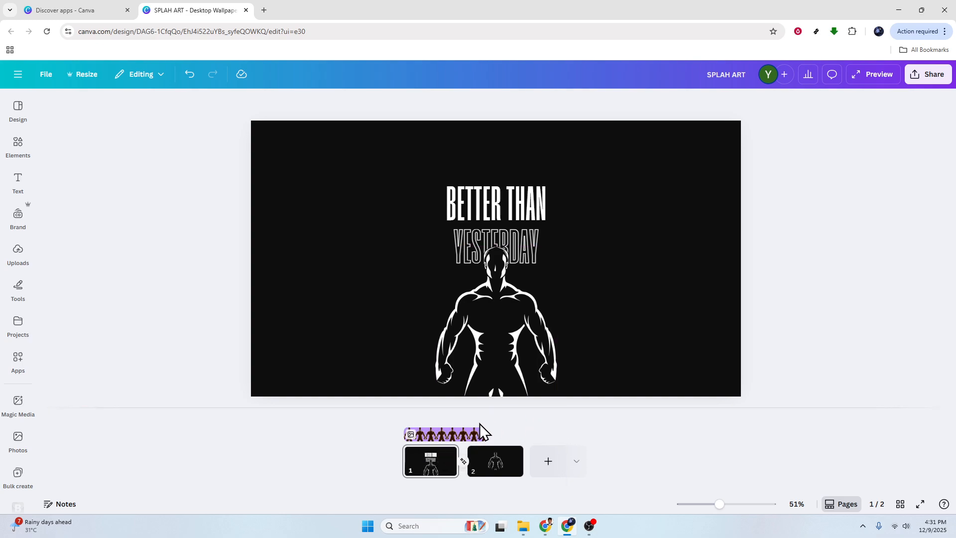
Step: Review the animations on page 1: the silhouette's custom motion path and the animations on both text lines
left_click(429, 463)
left_click(358, 433)
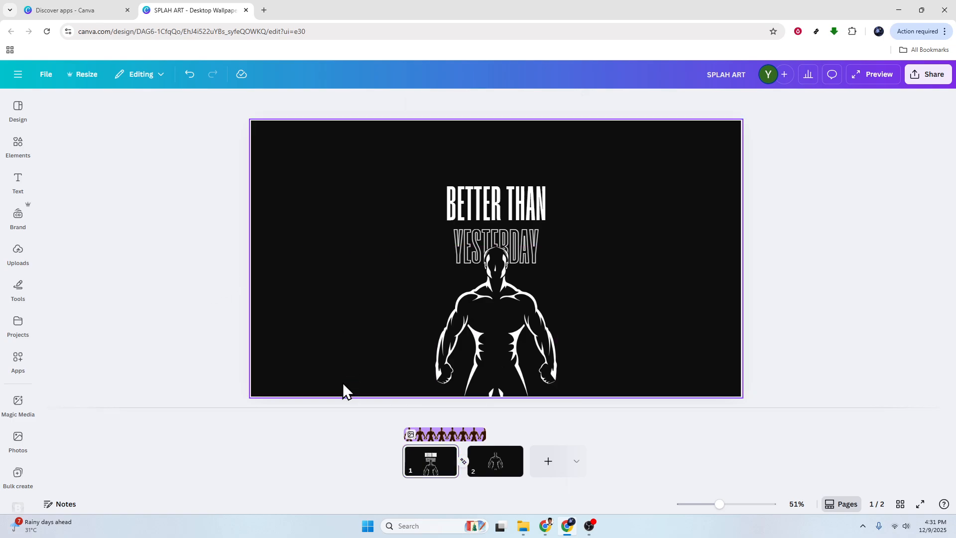
left_click(482, 315)
left_click(546, 102)
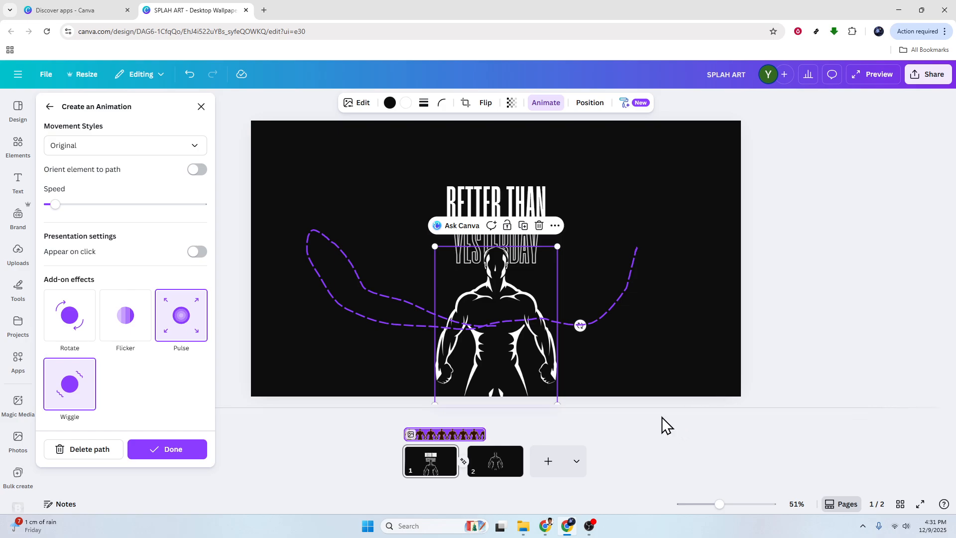
left_click(799, 365)
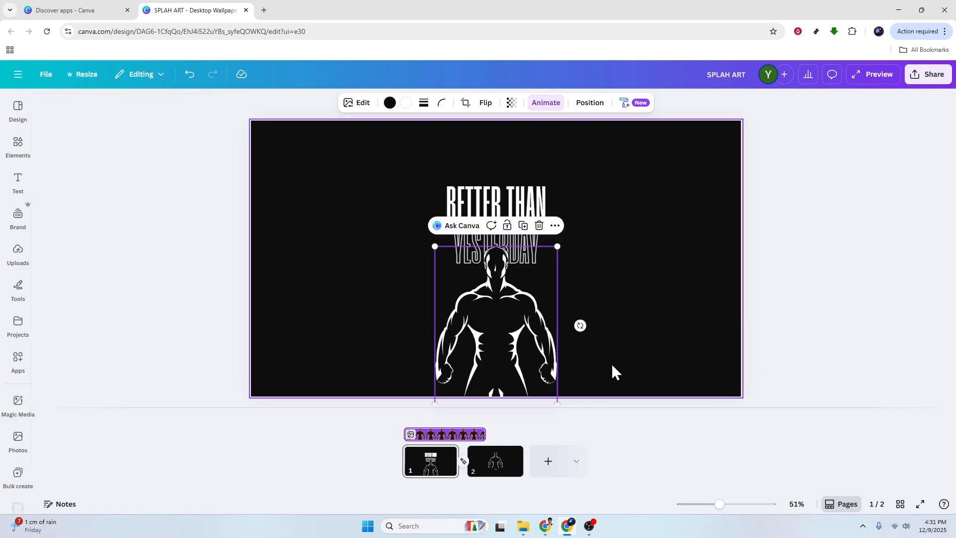
left_click(501, 202)
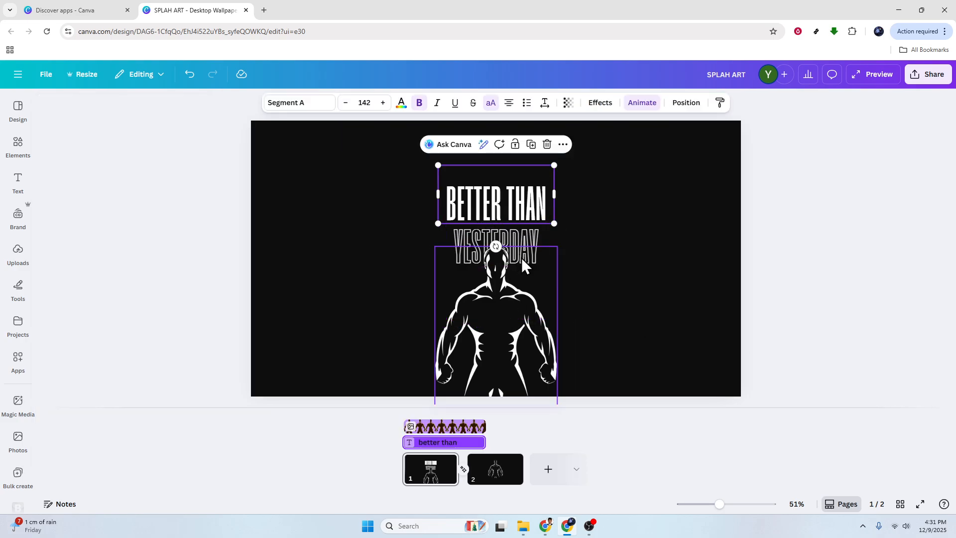
left_click(524, 241)
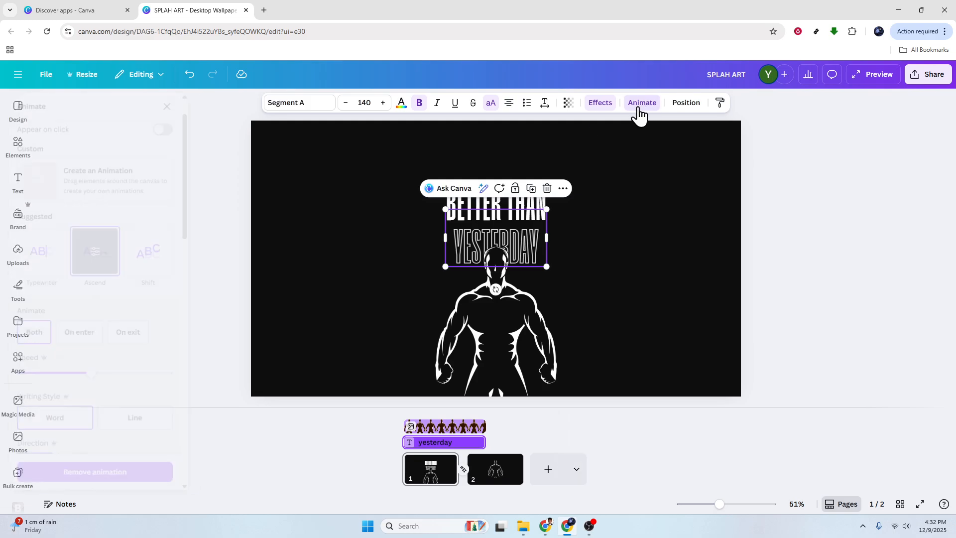
left_click(643, 105)
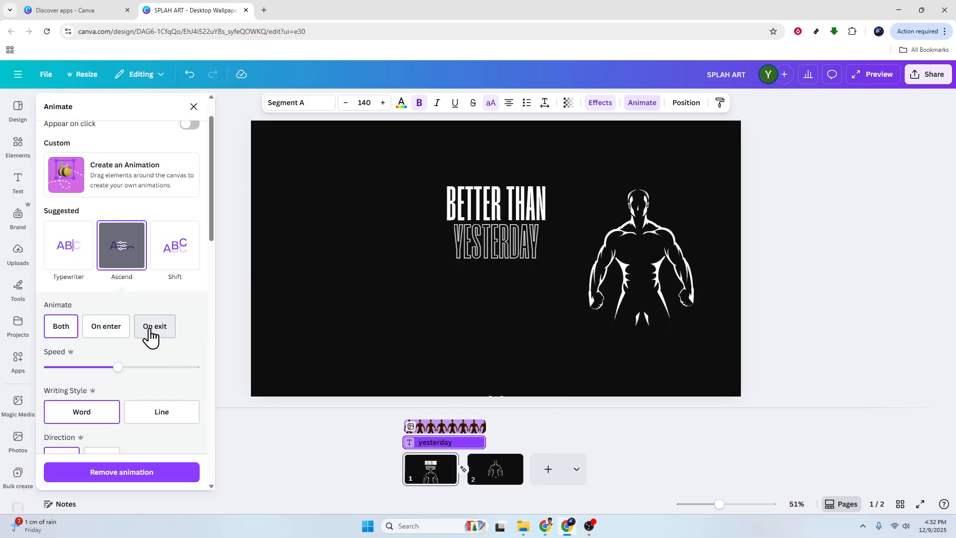
left_click(226, 385)
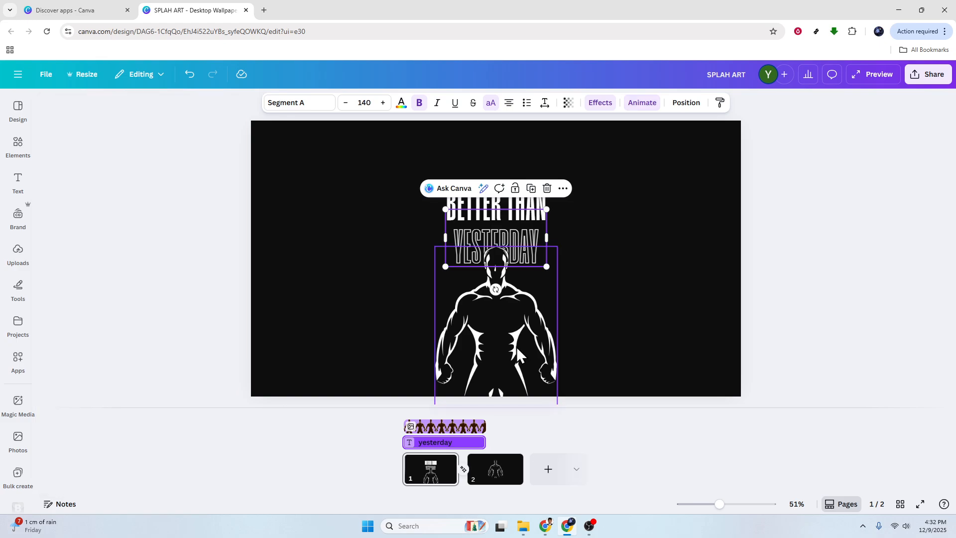
Step: Open the download options and examine the available file types for exporting the design
left_click(929, 74)
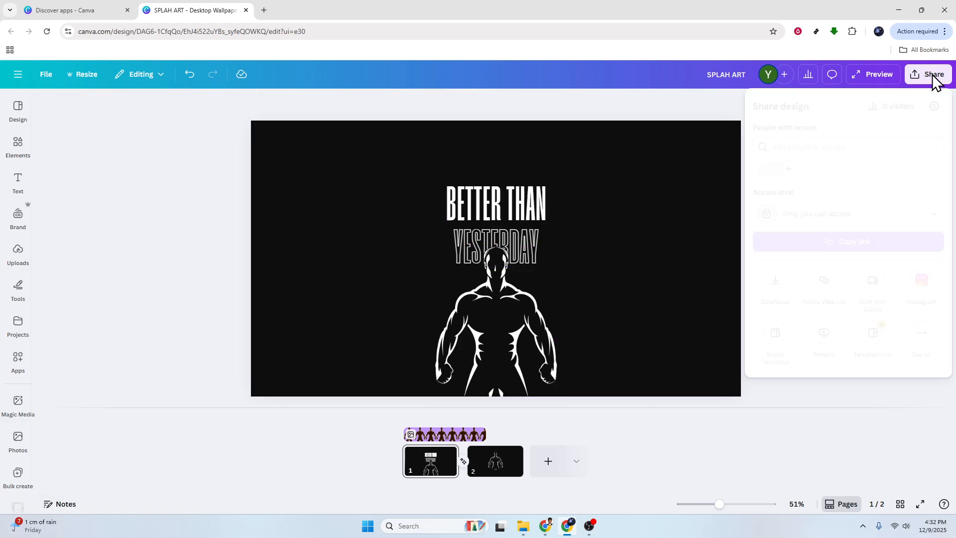
left_click(775, 282)
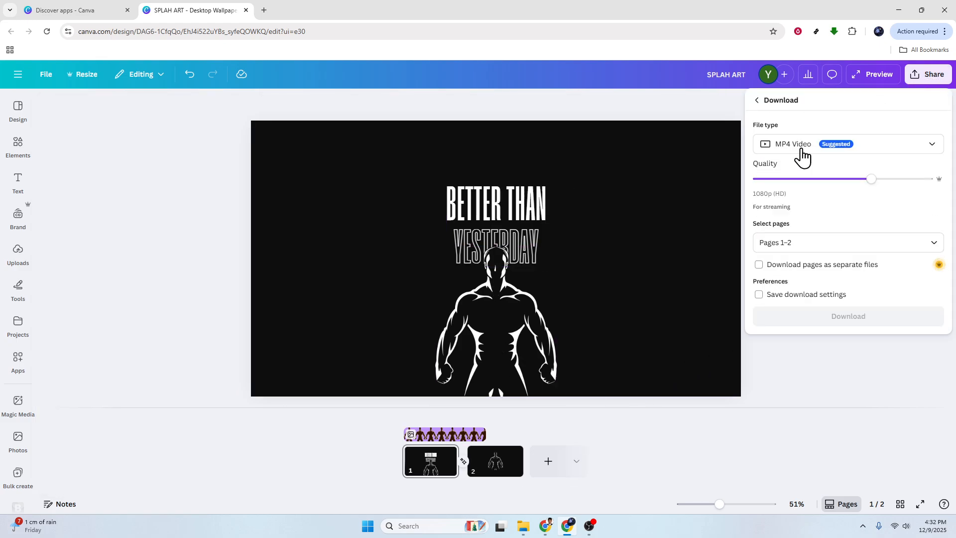
left_click(877, 147)
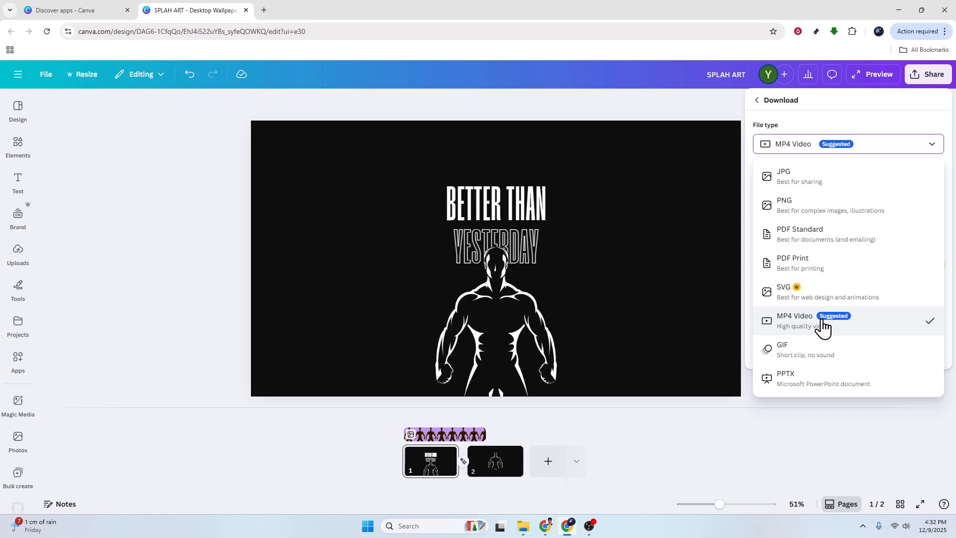
left_click(745, 414)
left_click(745, 416)
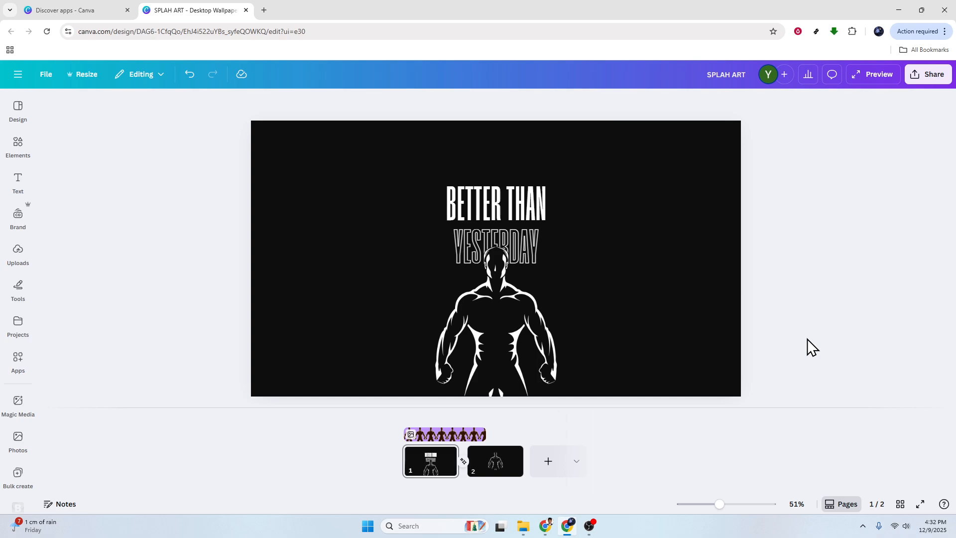